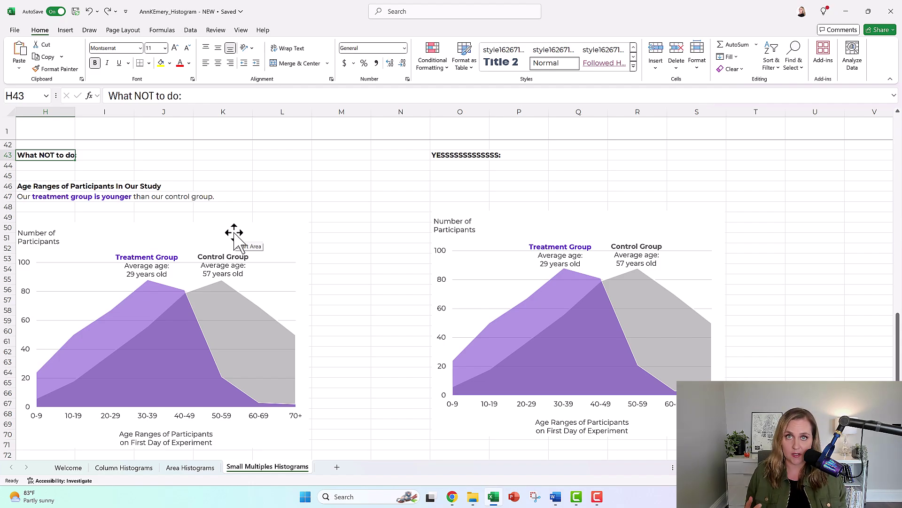
Step: Select the left area chart under 'What NOT to do' and paste it into Word below the intro sentence
click(235, 232)
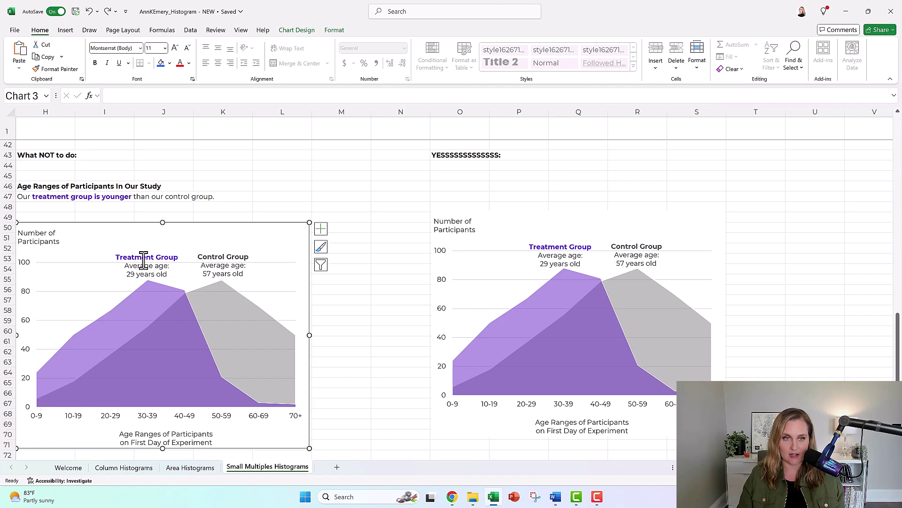
click(556, 496)
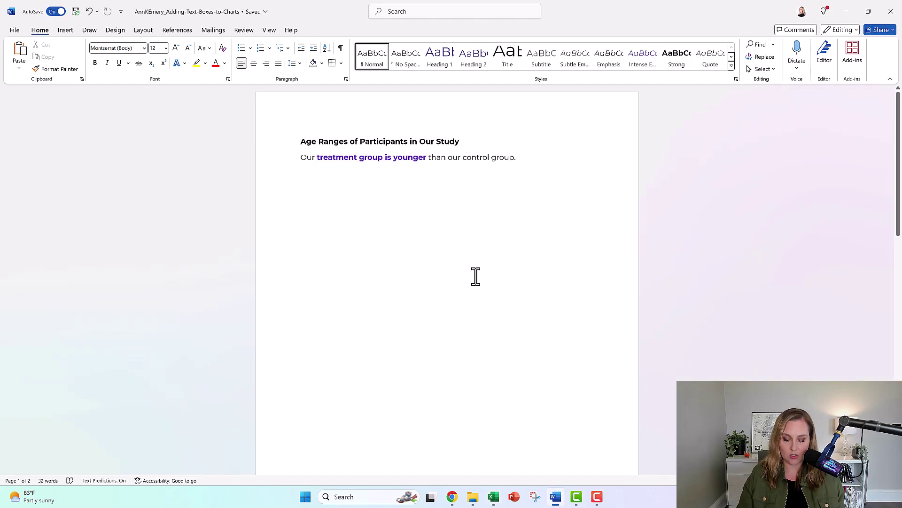
key(ctrl+v)
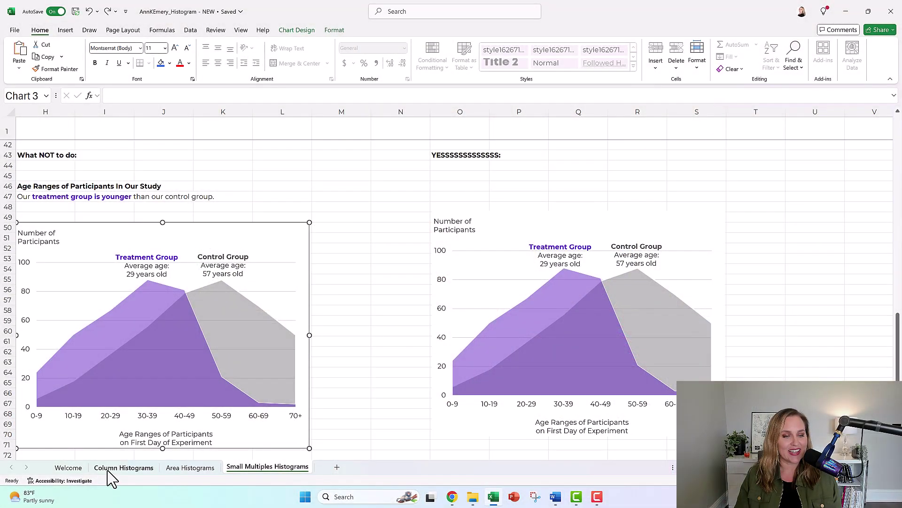
click(109, 468)
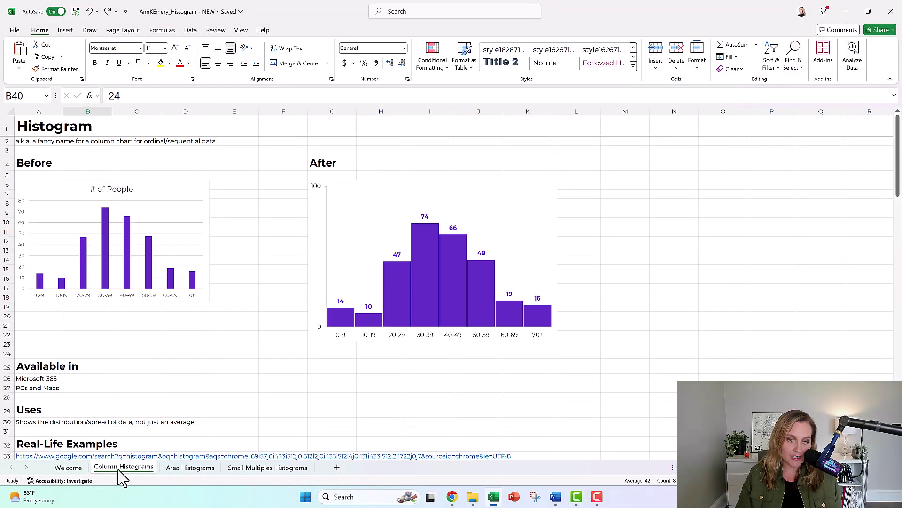
click(183, 470)
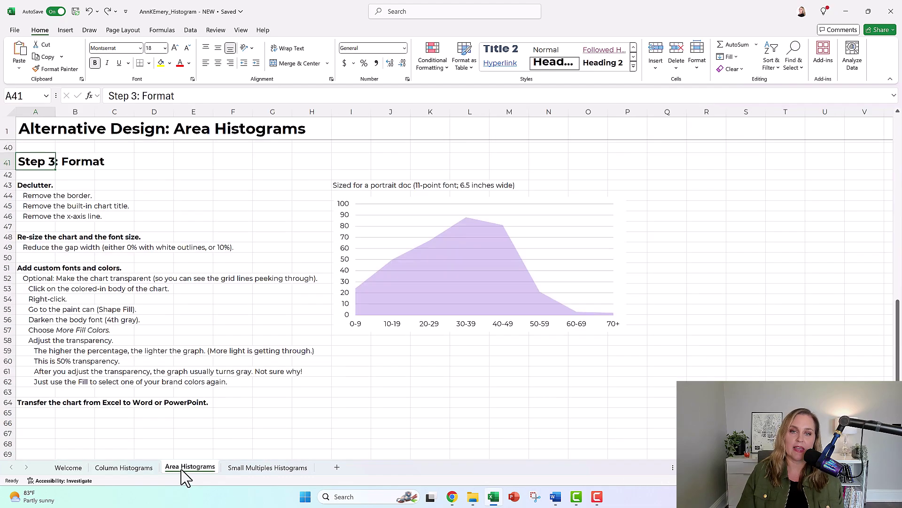
click(263, 470)
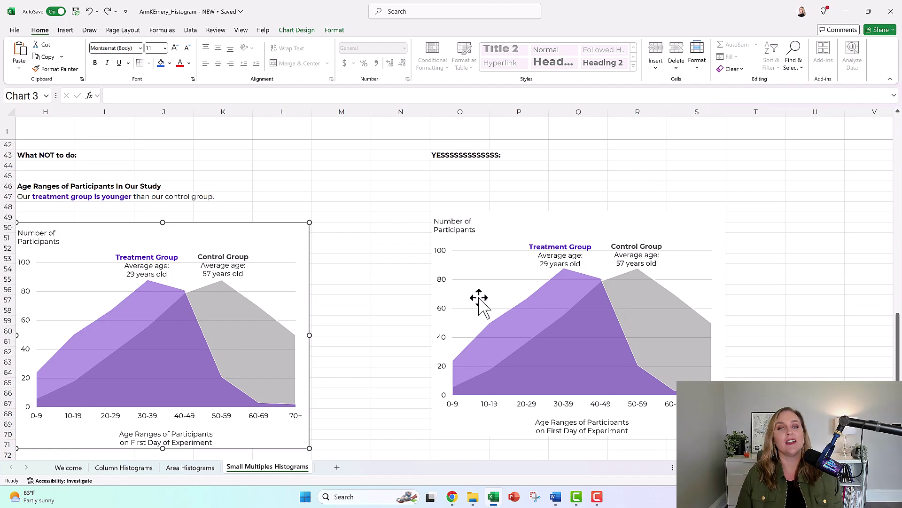
Step: Delete the Control Group and Treatment Group labels from the left chart, undoing an accidental chart deletion
click(206, 272)
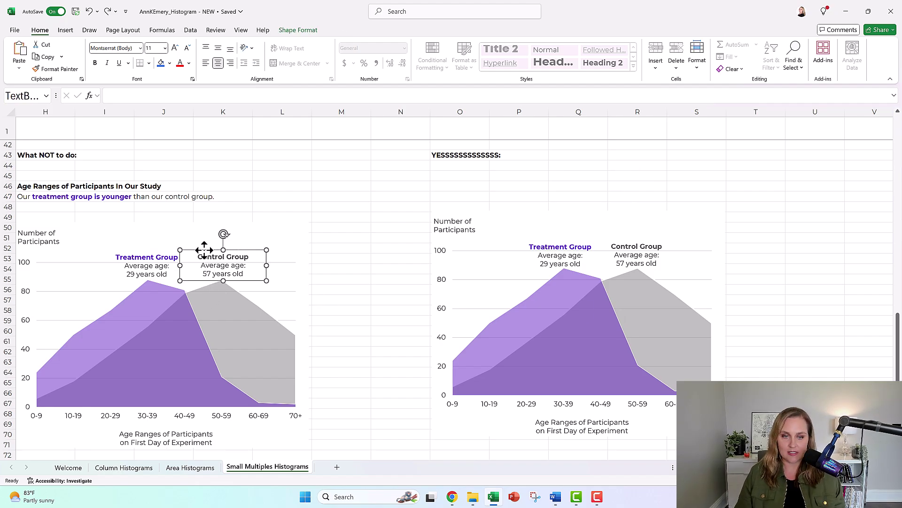
key(Delete)
click(157, 251)
key(Escape)
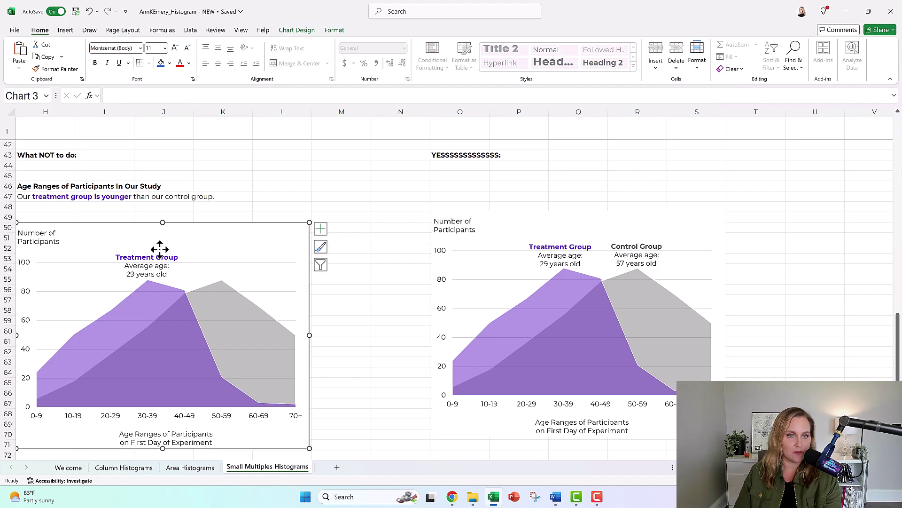
click(162, 256)
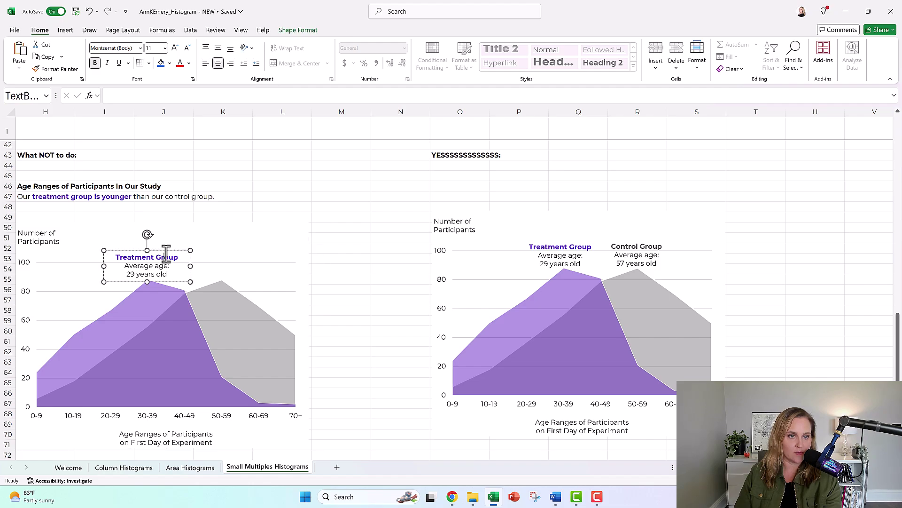
key(Escape)
key(Delete)
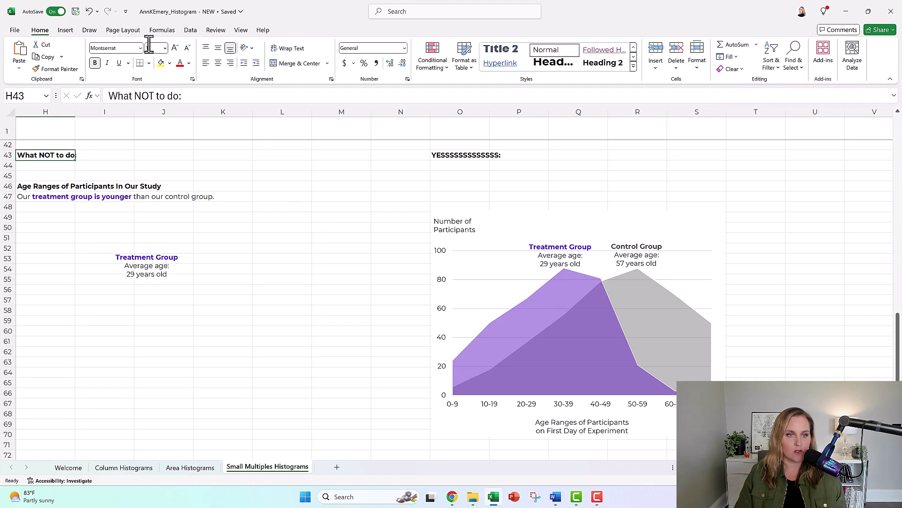
click(89, 11)
click(152, 258)
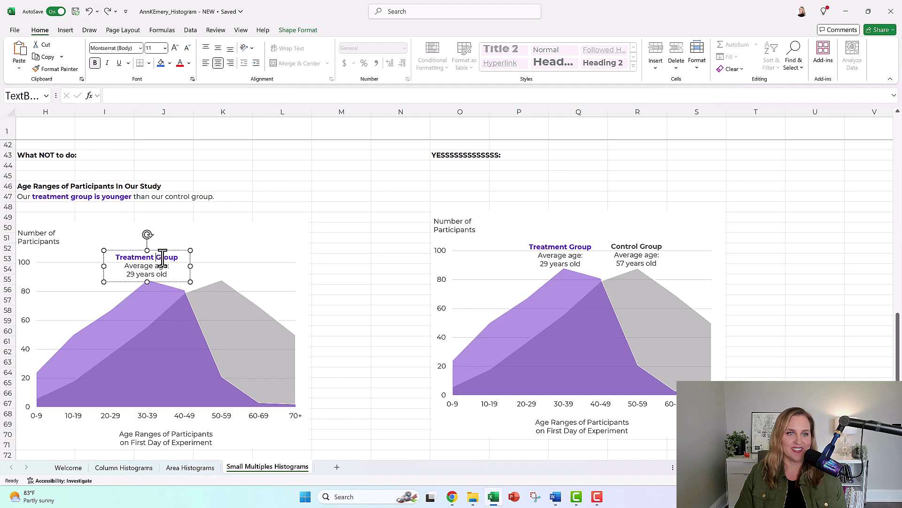
click(163, 250)
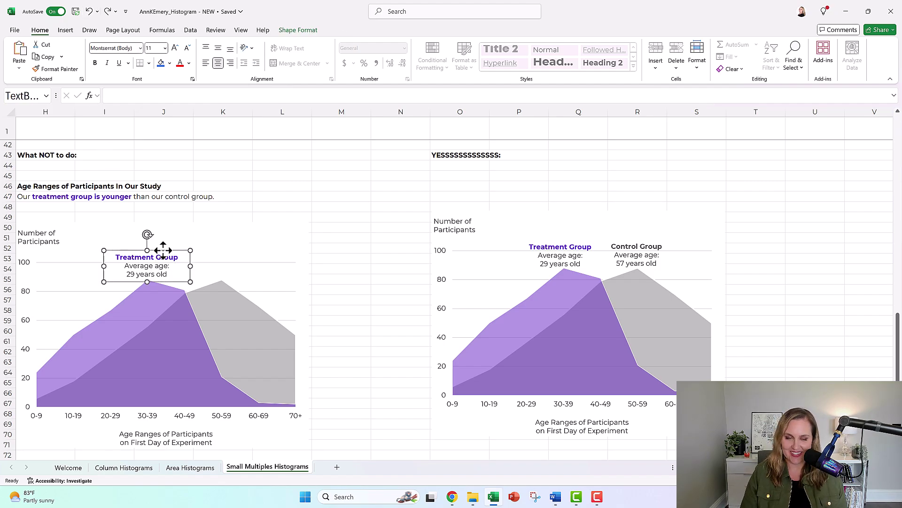
key(Delete)
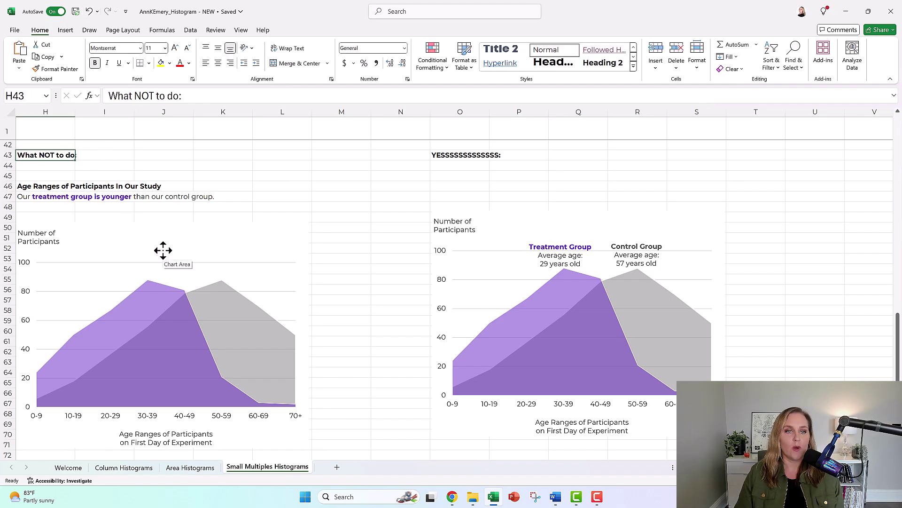
Step: Draw a text box inside the left chart above the purple peak and fill it with placeholder text
click(65, 31)
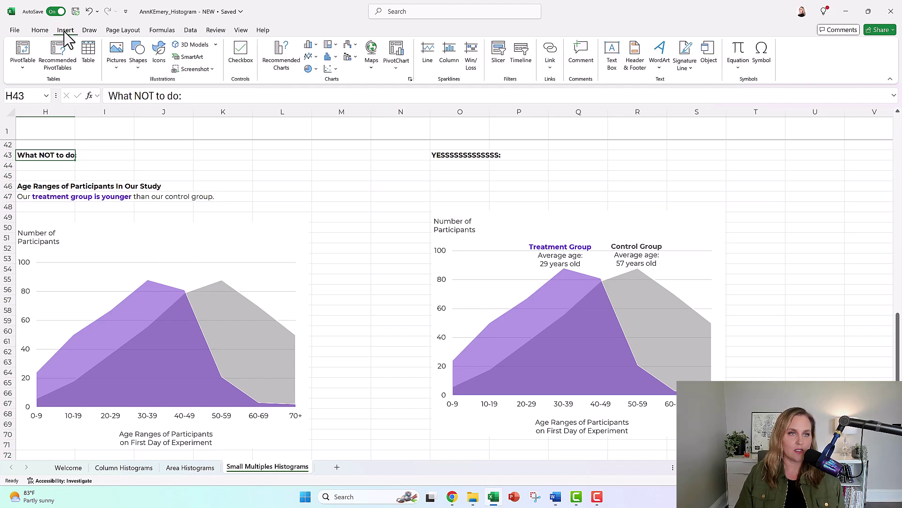
click(142, 70)
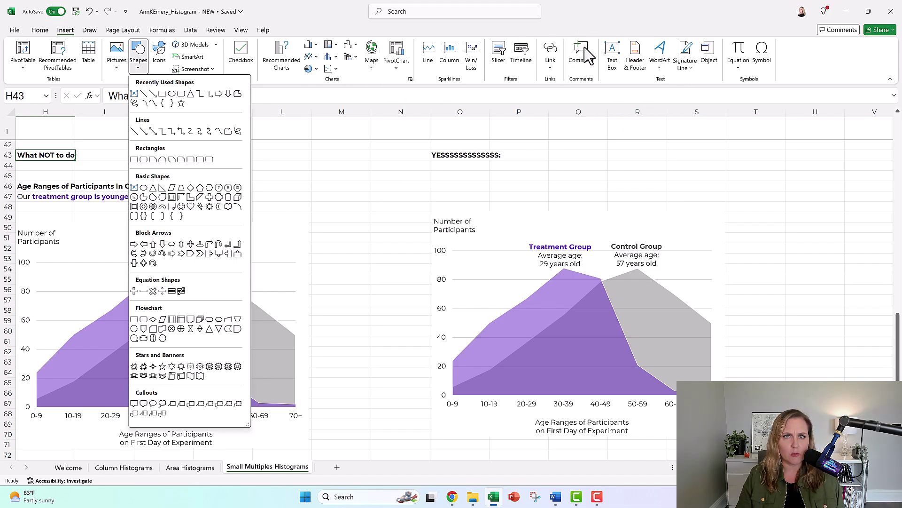
click(134, 94)
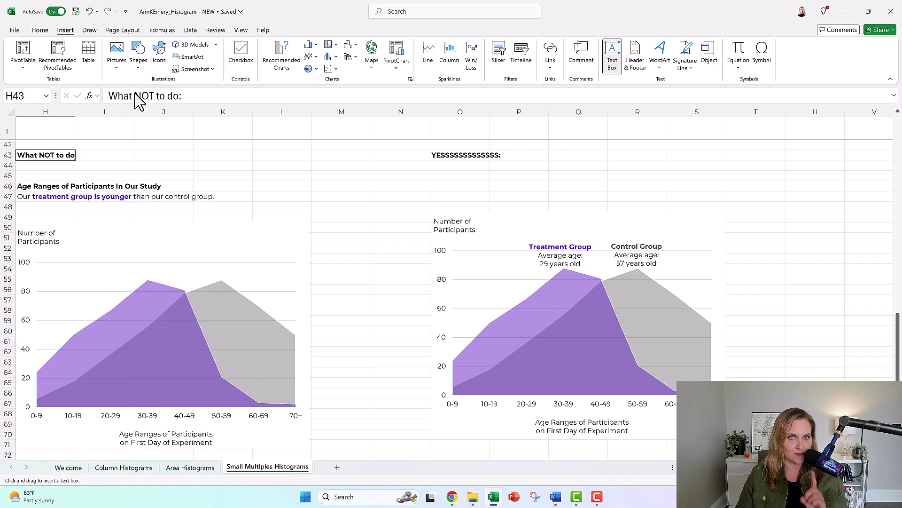
drag(118, 242, 192, 279)
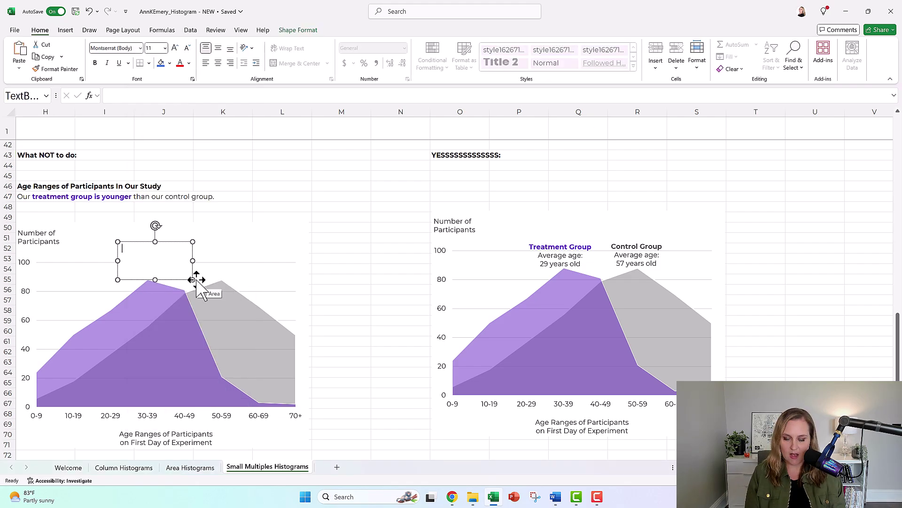
text(kjdsfkjsdfjdsfjsdfjsdjfsdjfsjd)
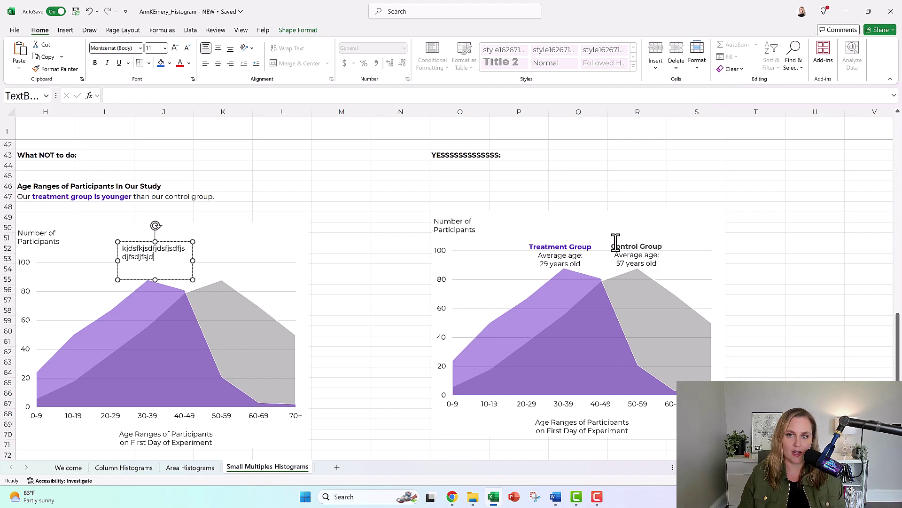
Step: Paste the left chart on a new line on Word's second page, where it arrives without the text box
click(249, 225)
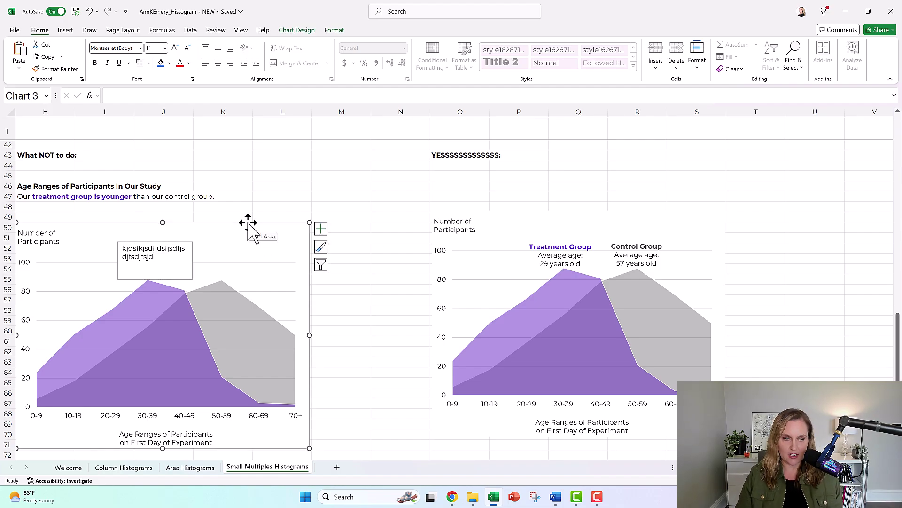
click(556, 497)
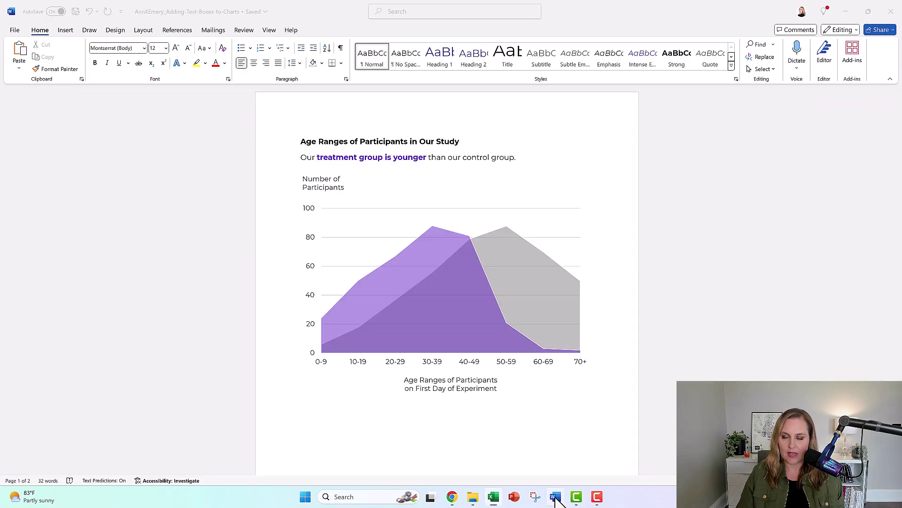
key(Return)
key(ctrl+v)
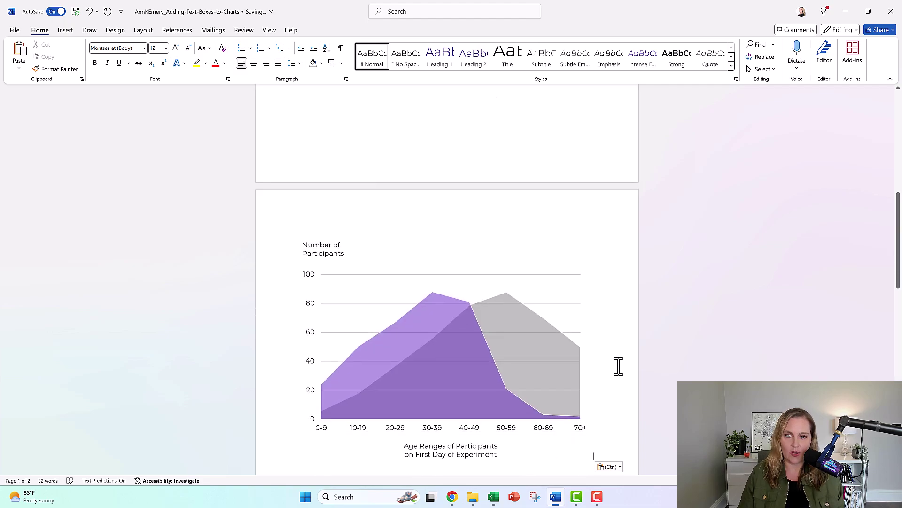
key(alt+Tab)
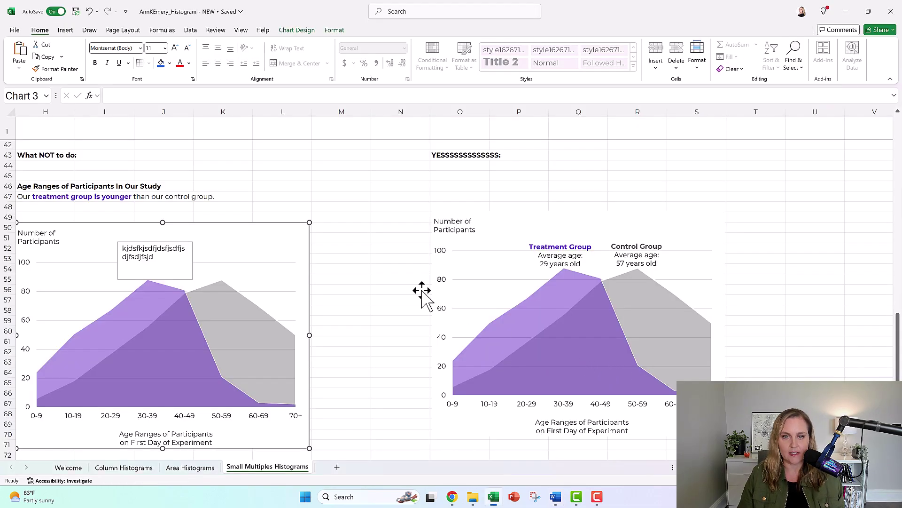
drag(264, 223, 306, 209)
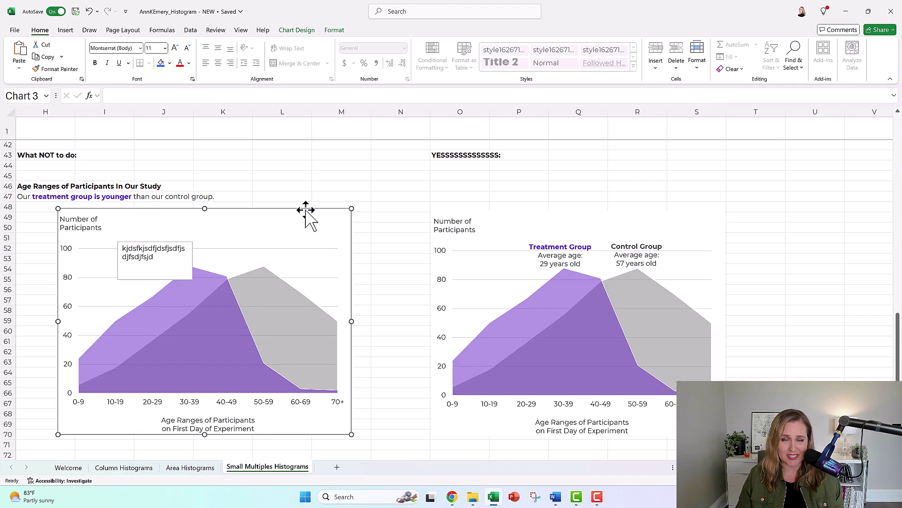
drag(306, 210, 268, 214)
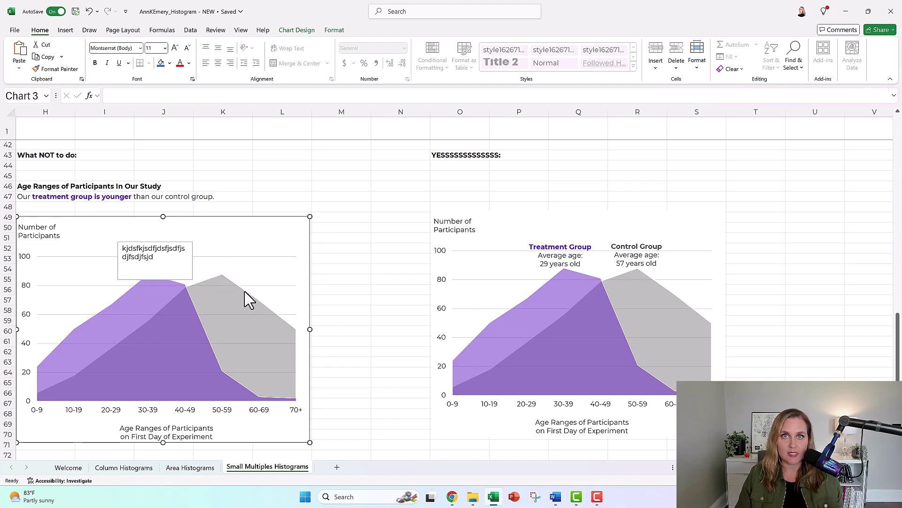
click(241, 217)
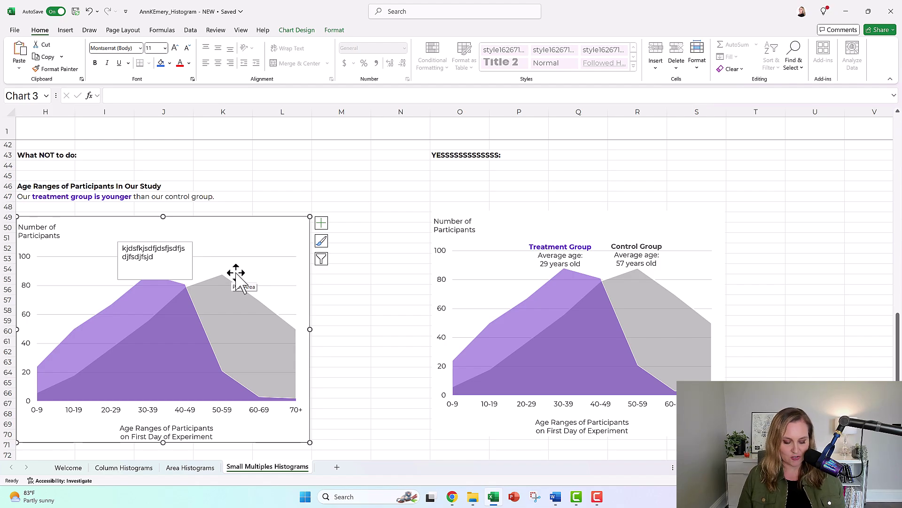
click(185, 242)
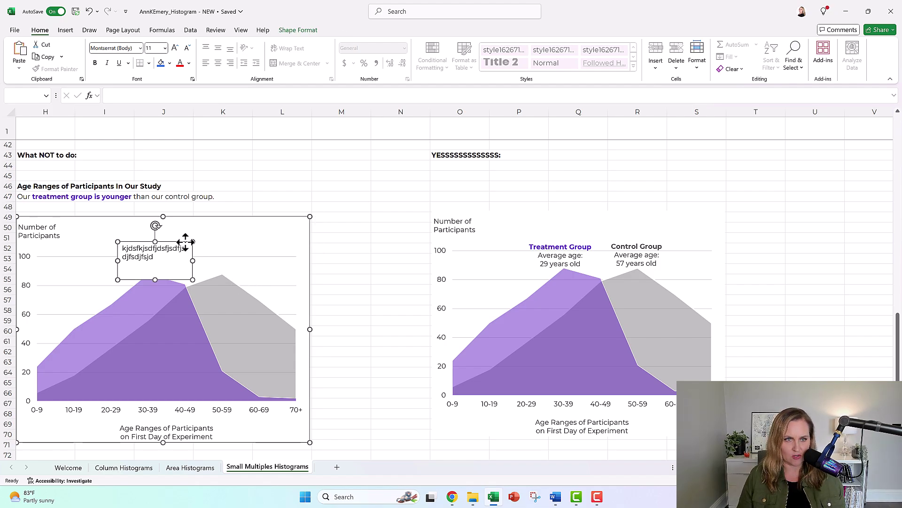
click(240, 209)
click(251, 219)
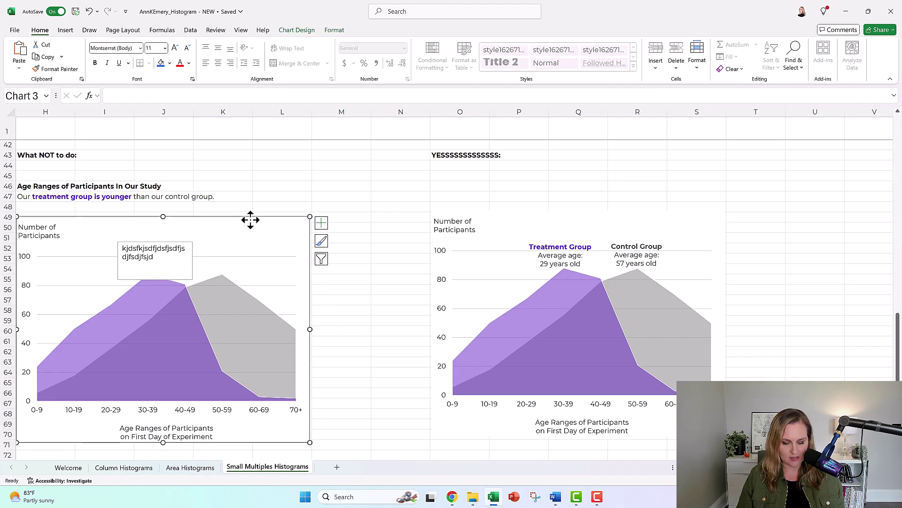
click(187, 243)
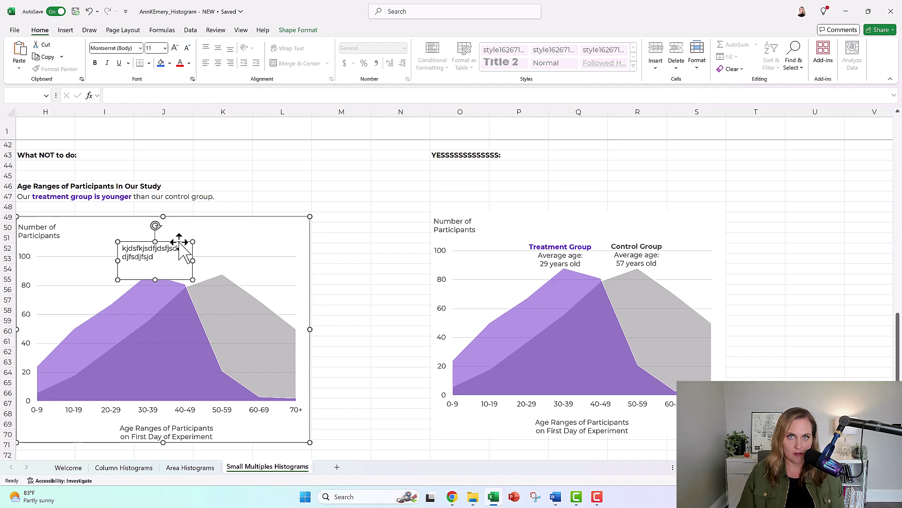
Step: Group the placeholder text box with the left chart and nudge the group slightly right
right_click(180, 241)
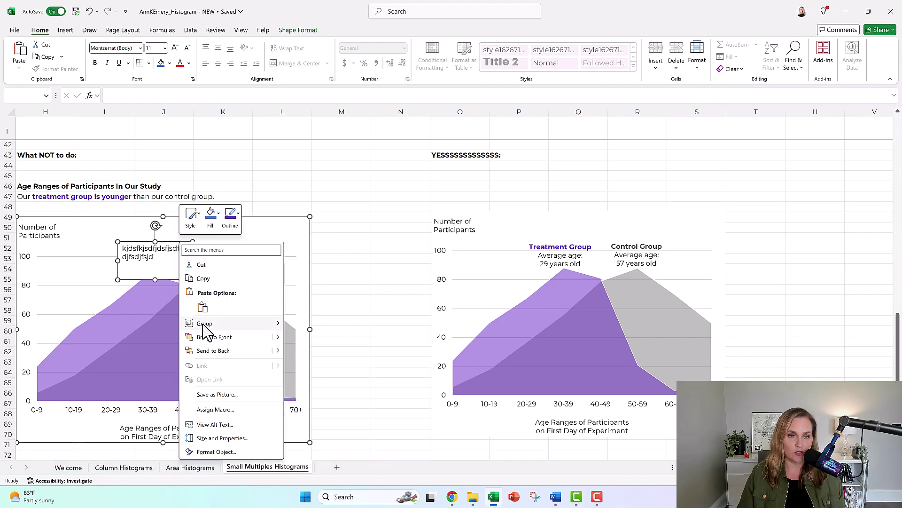
mouse_move(203, 328)
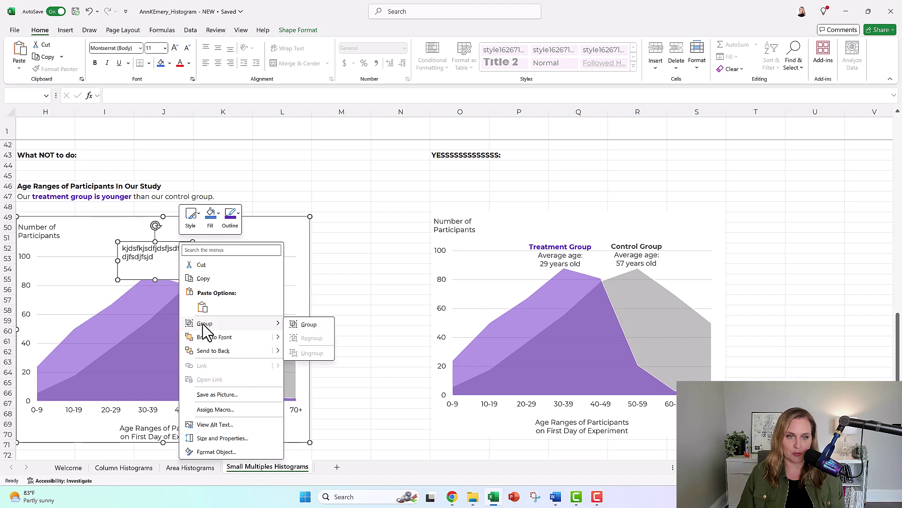
click(299, 325)
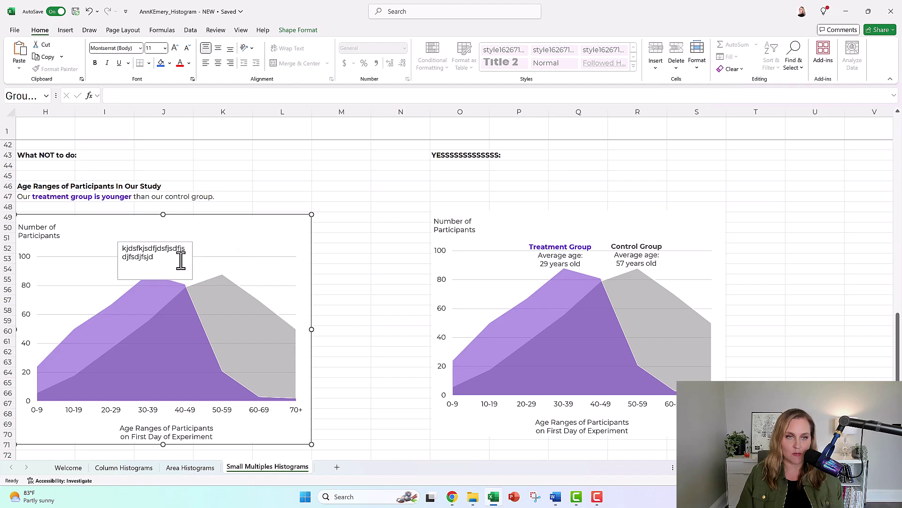
drag(207, 213, 186, 229)
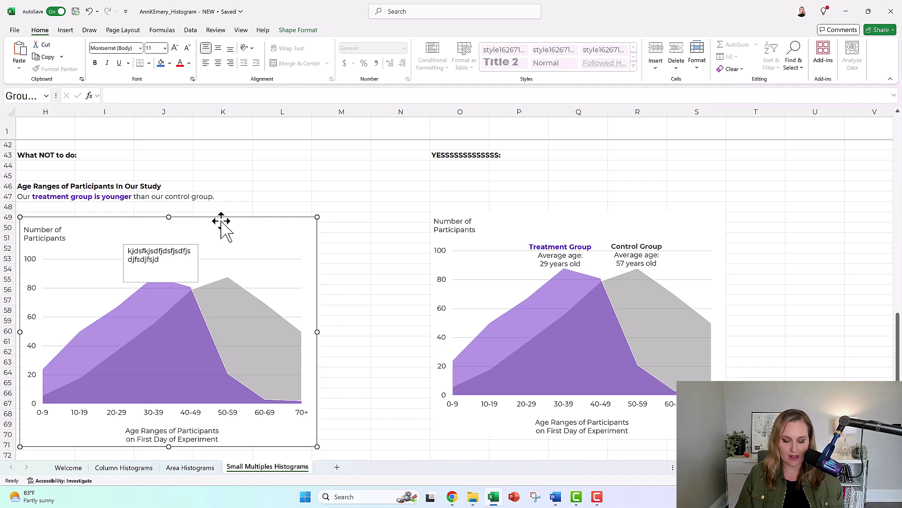
Step: Paste the grouped left chart into Word below the earlier box-less copy
scroll(433, 308, down, 5)
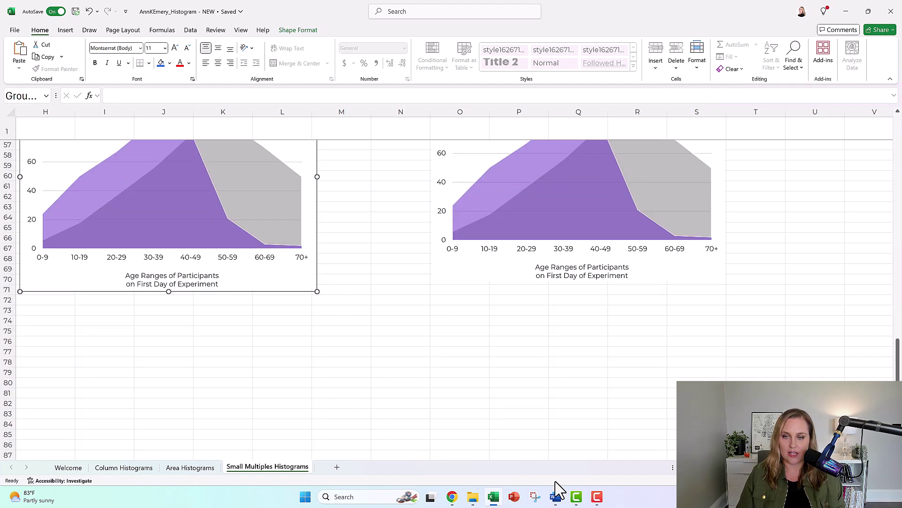
click(556, 496)
scroll(600, 400, down, 2)
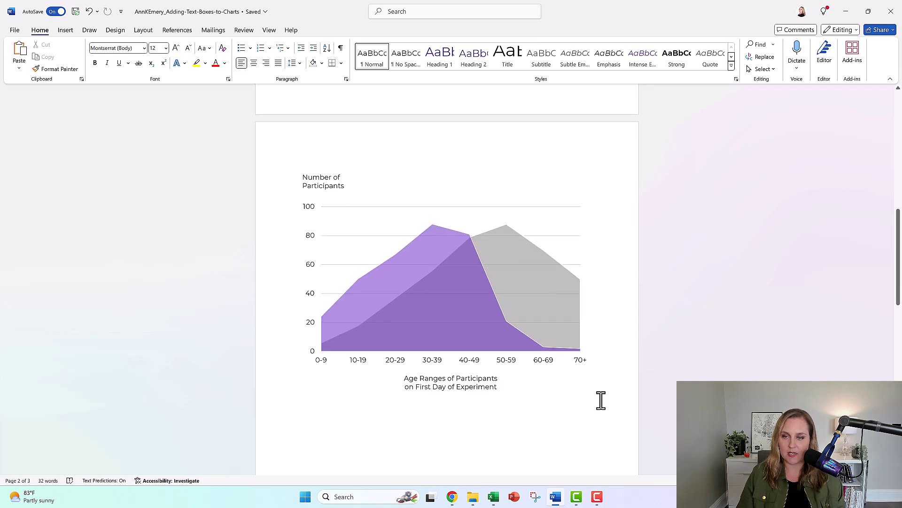
key(ctrl+v)
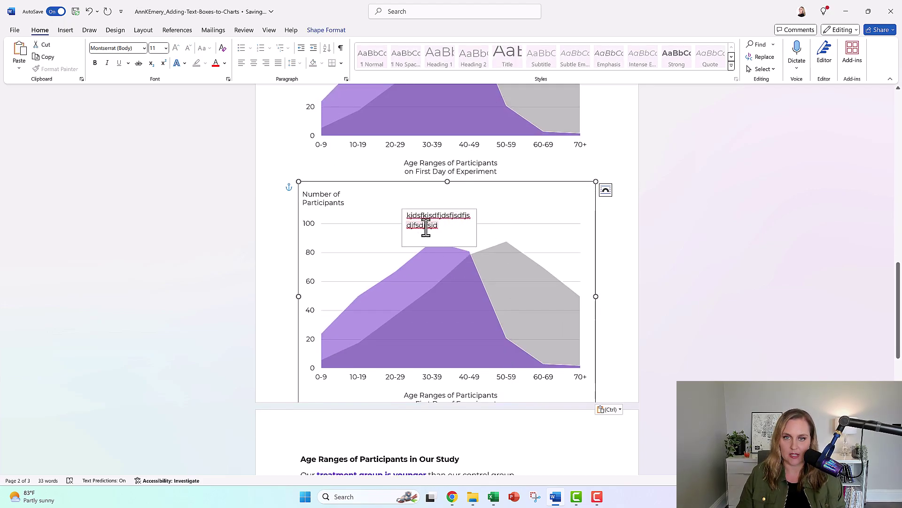
key(alt+Tab)
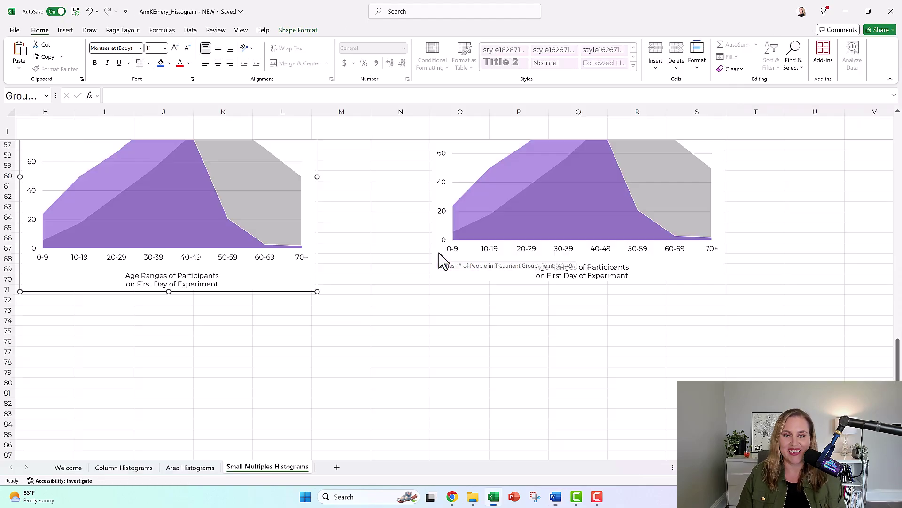
scroll(352, 264, up, 4)
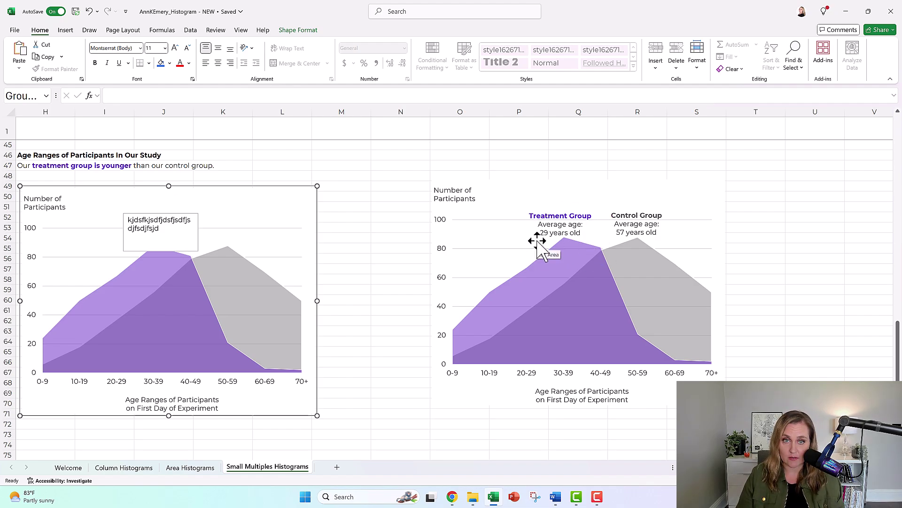
click(264, 160)
click(294, 155)
click(348, 177)
click(349, 216)
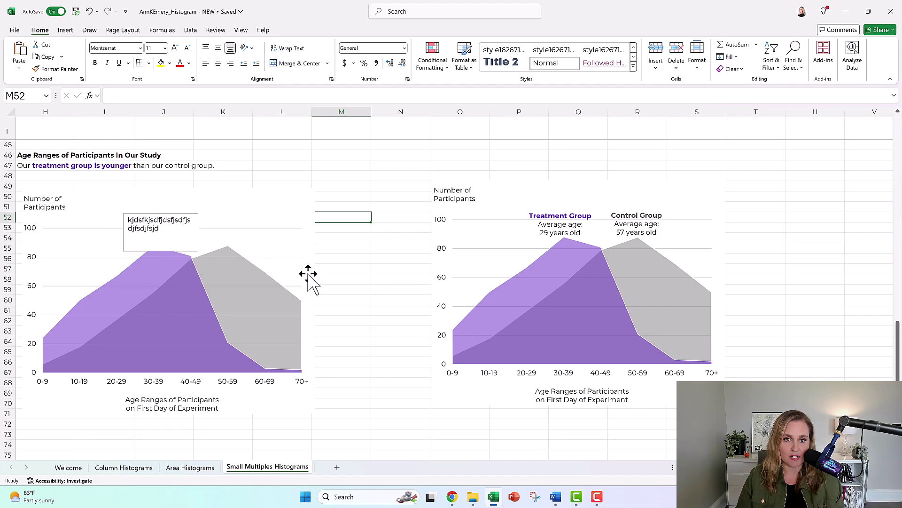
click(342, 277)
click(364, 301)
click(356, 394)
click(374, 420)
click(336, 165)
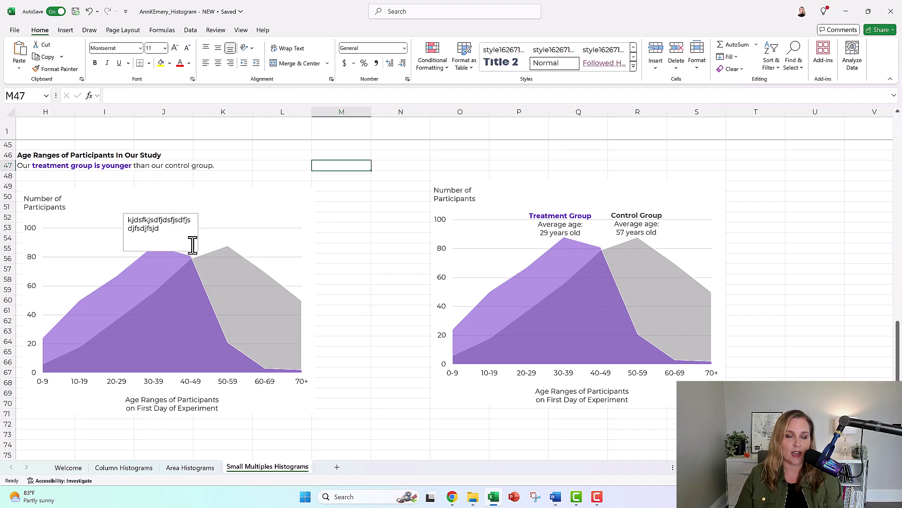
click(514, 190)
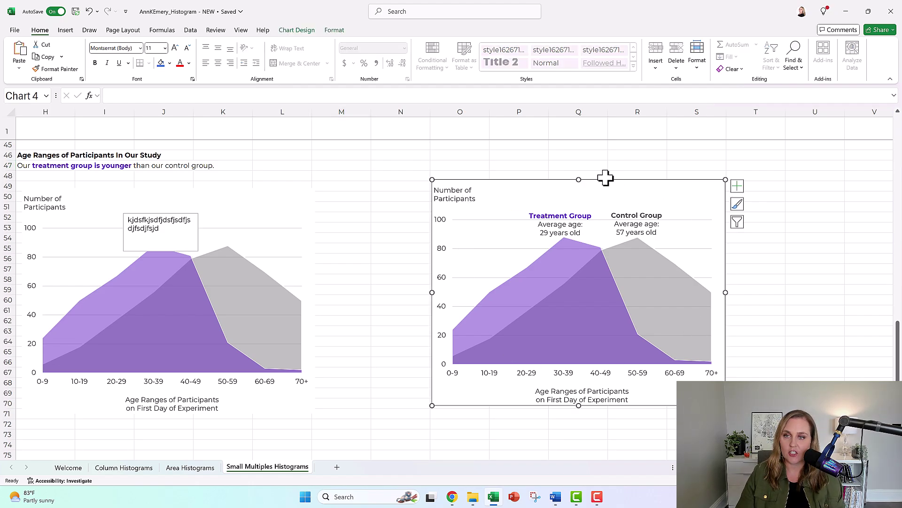
Step: Draw a 'here' text box inside the right chart and shift the chart slightly left
click(67, 31)
click(137, 64)
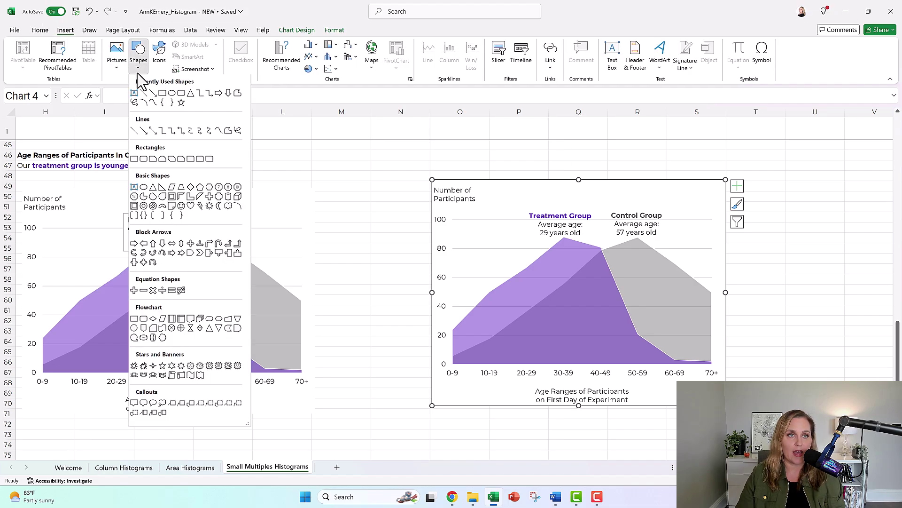
click(134, 94)
drag(462, 244, 507, 274)
text(here)
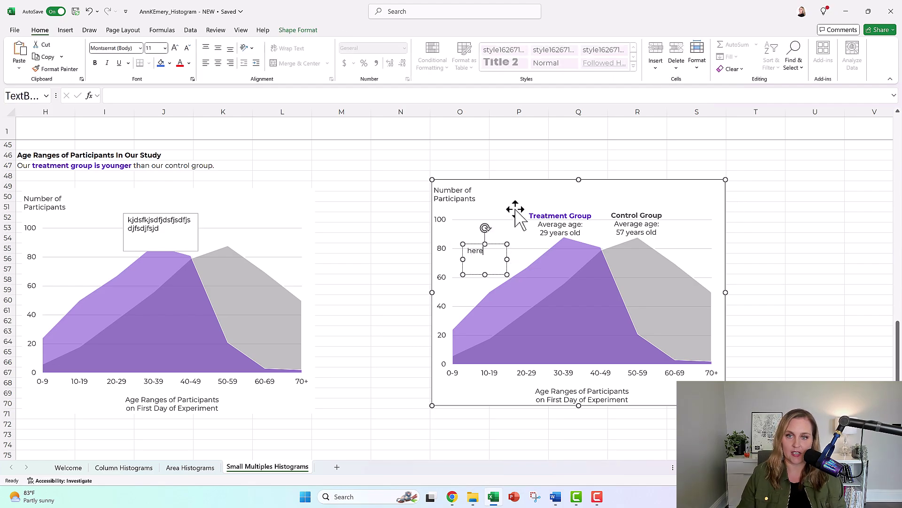
mouse_move(509, 181)
mouse_down()
mouse_move(548, 175)
mouse_move(533, 204)
mouse_move(494, 176)
mouse_up()
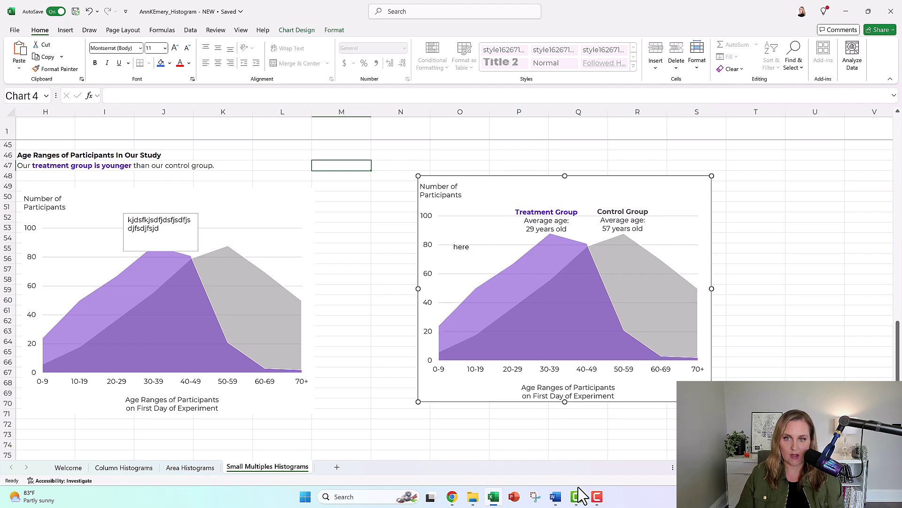
click(556, 497)
Step: Paste the right chart with its 'here' box on a new line after 'group.' in Word, then return to Excel
scroll(564, 326, down, 1)
scroll(563, 326, down, 3)
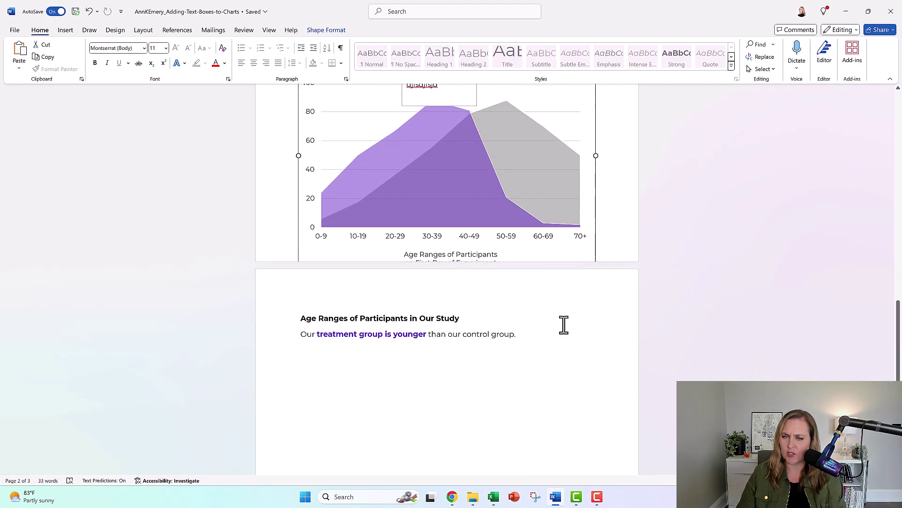
click(538, 312)
key(Return)
key(ctrl+v)
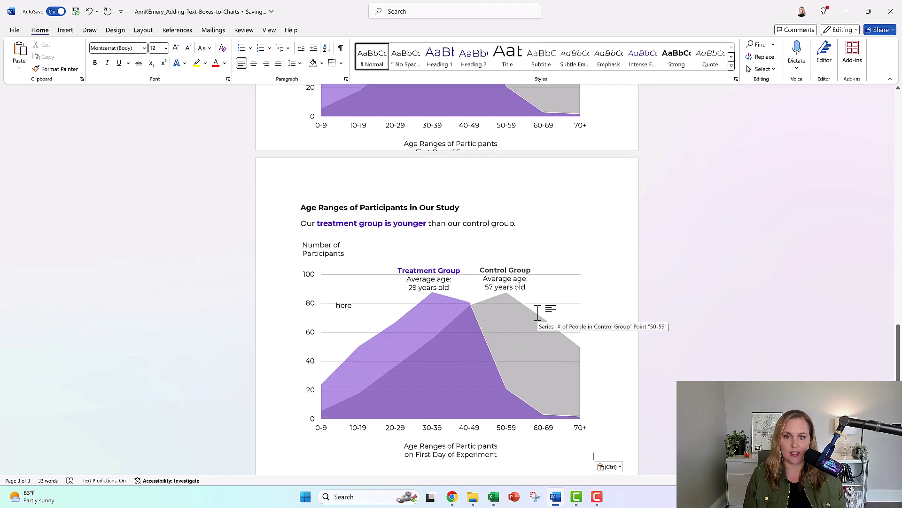
key(alt+Tab)
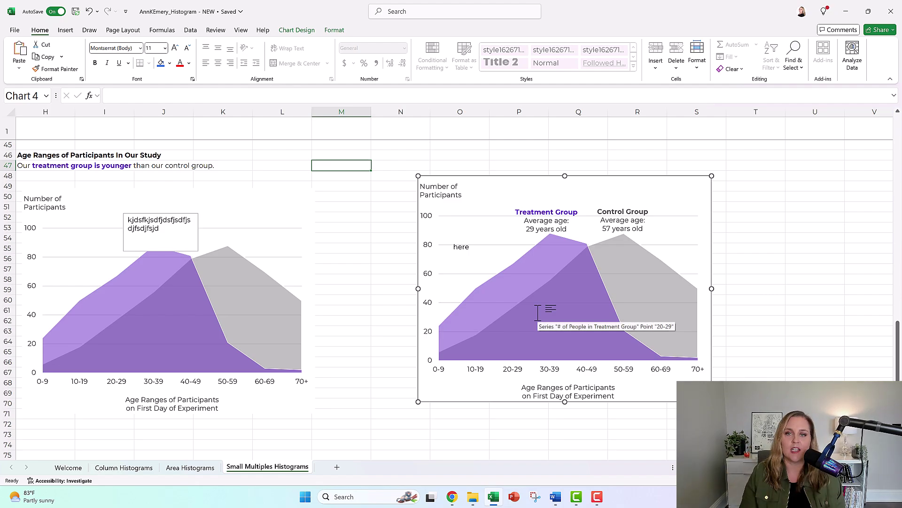
click(460, 247)
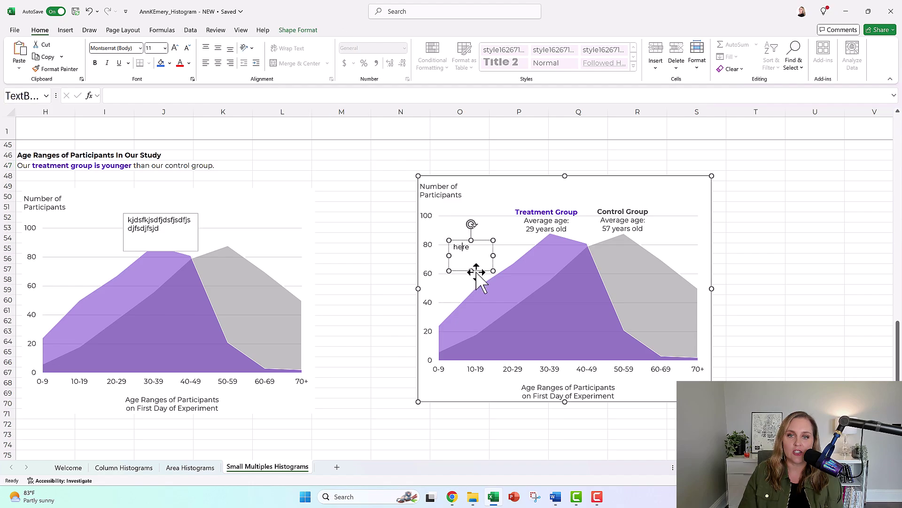
click(179, 229)
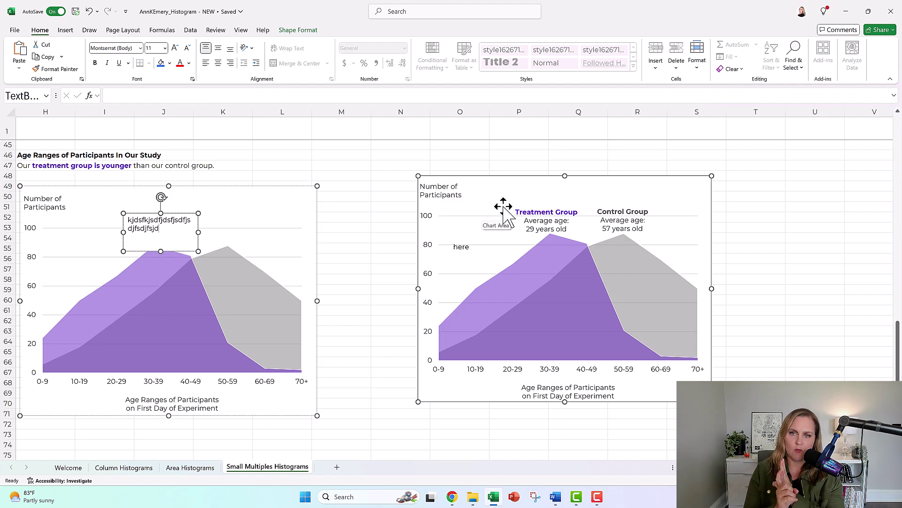
click(488, 167)
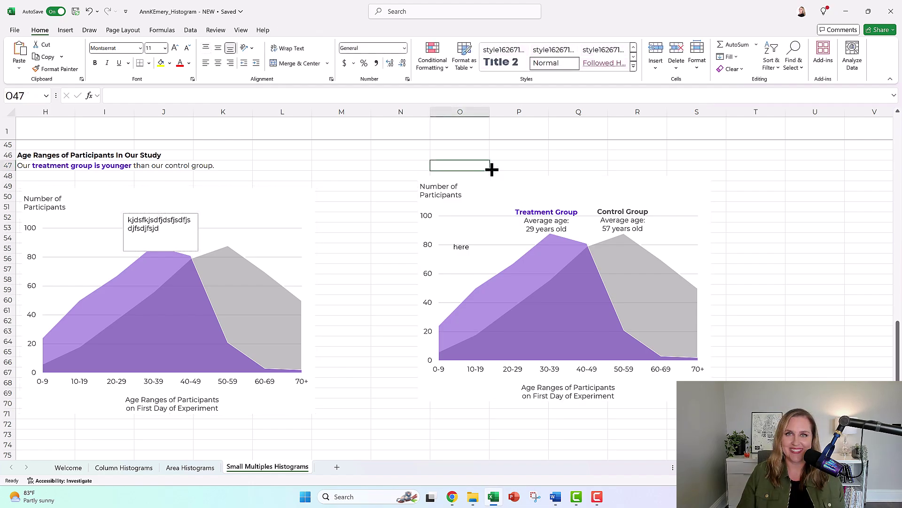
click(492, 181)
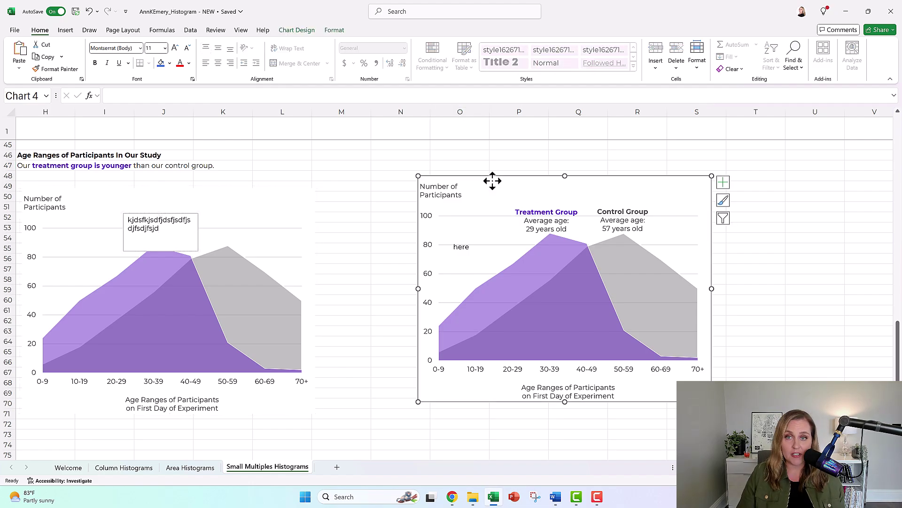